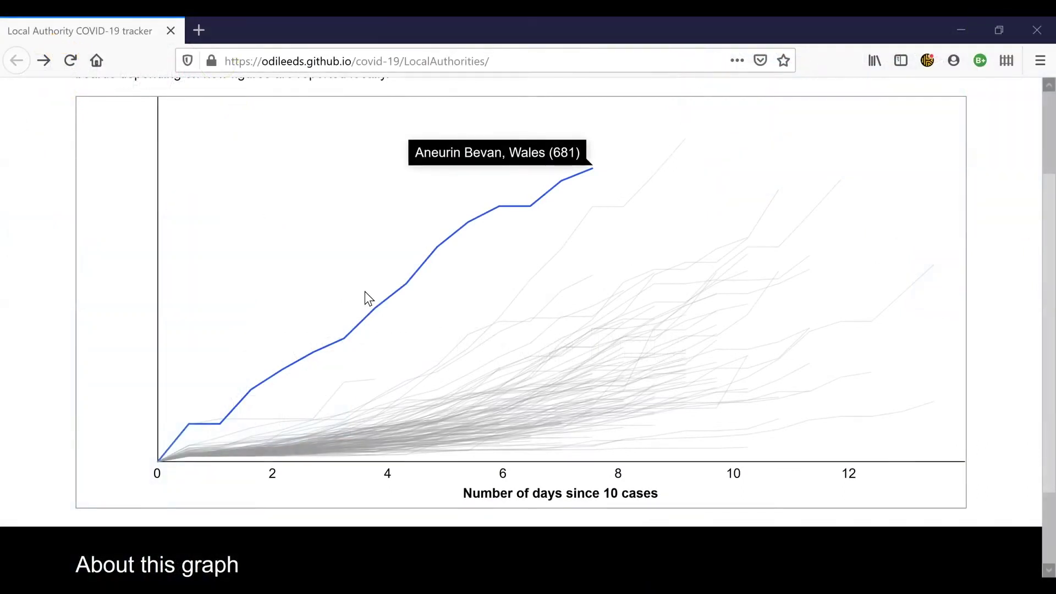
scroll(243, 265, "up", 2)
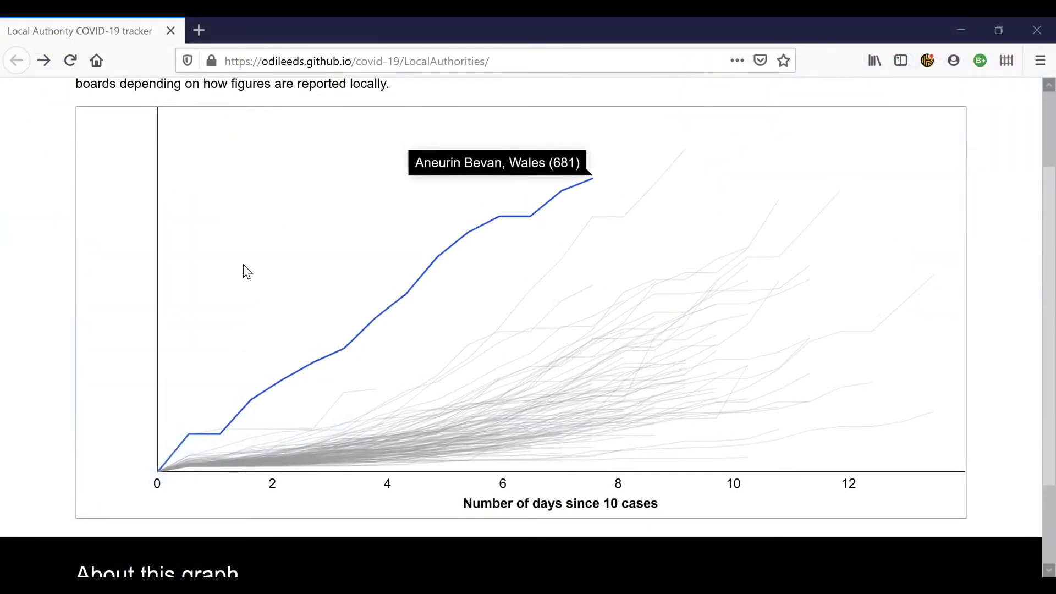
scroll(244, 264, "up", 2)
scroll(244, 264, "up", 2)
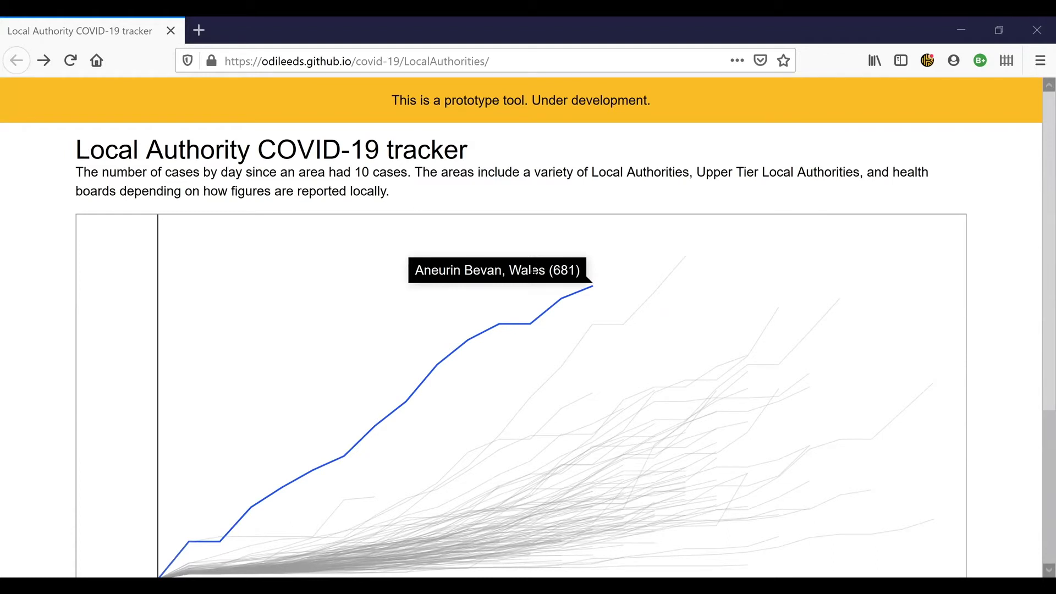
scroll(519, 319, "down", 2)
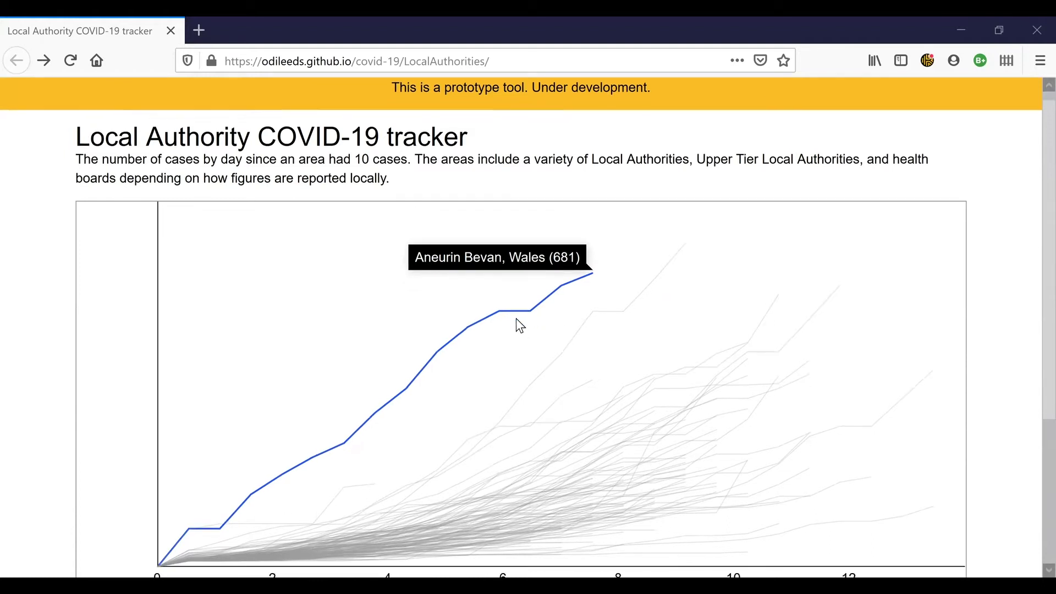
scroll(520, 320, "down", 3)
scroll(591, 425, "down", 3)
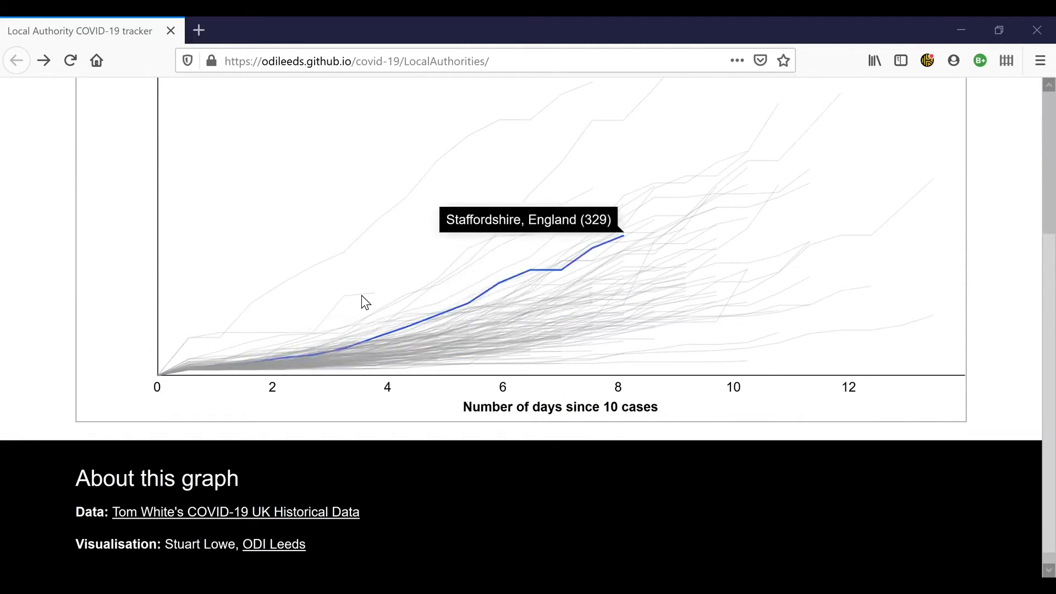
scroll(359, 299, "up", 2)
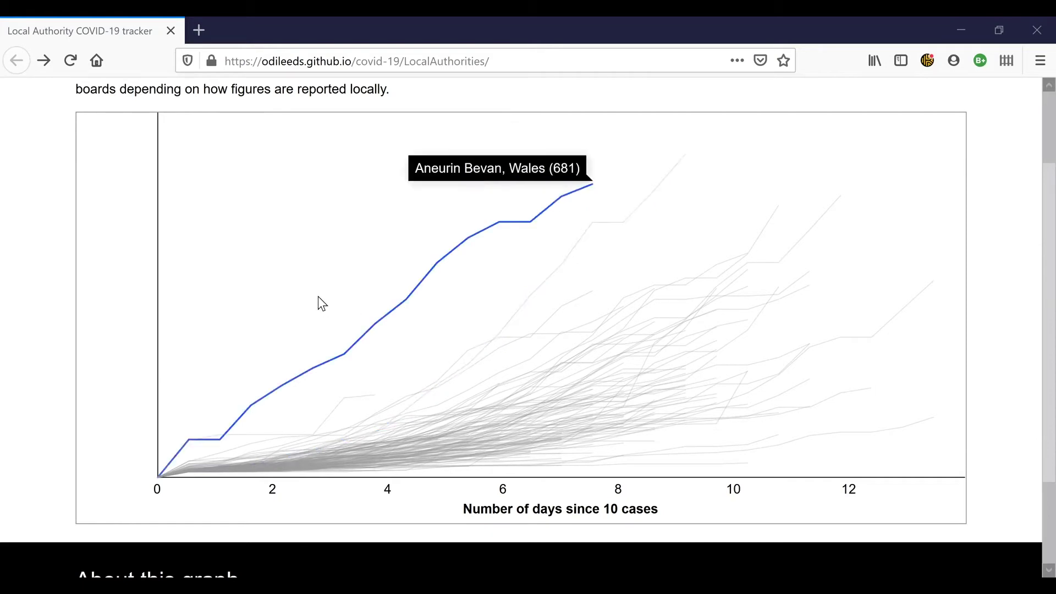
scroll(318, 296, "down", 1)
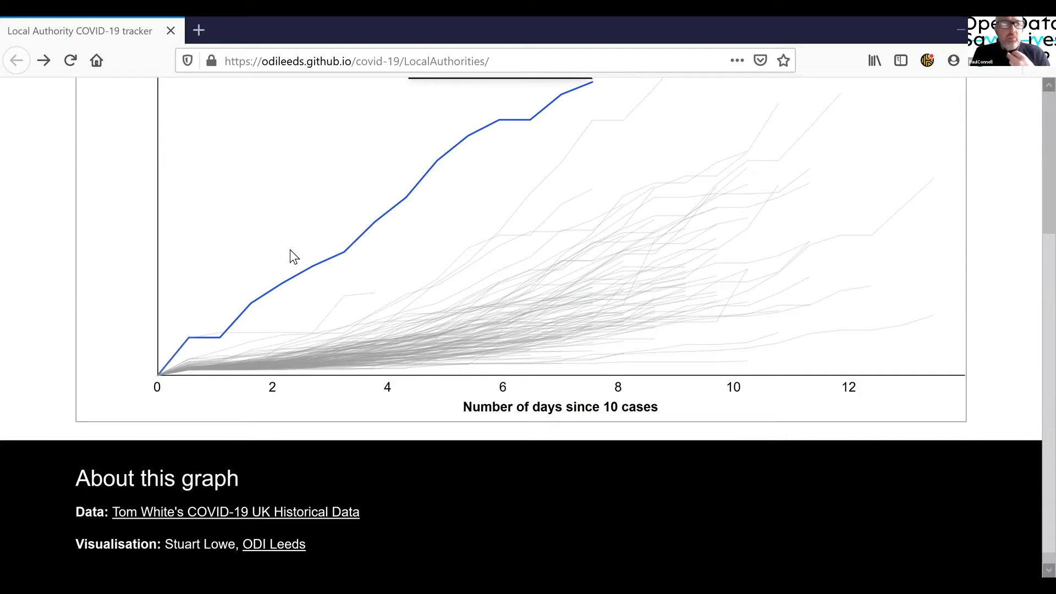
scroll(289, 248, "up", 1)
scroll(289, 248, "up", 2)
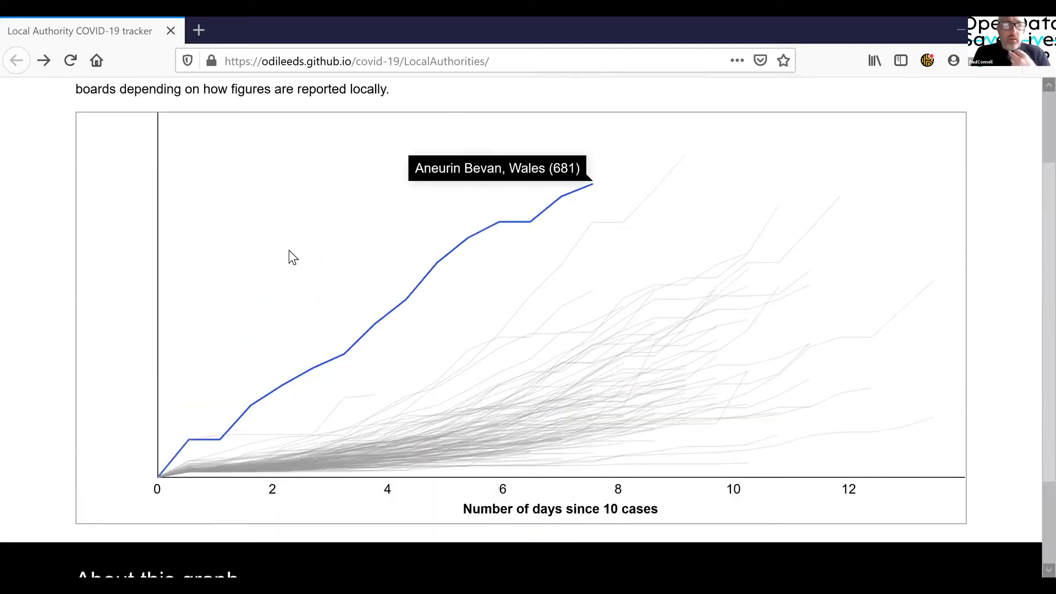
scroll(301, 246, "up", 3)
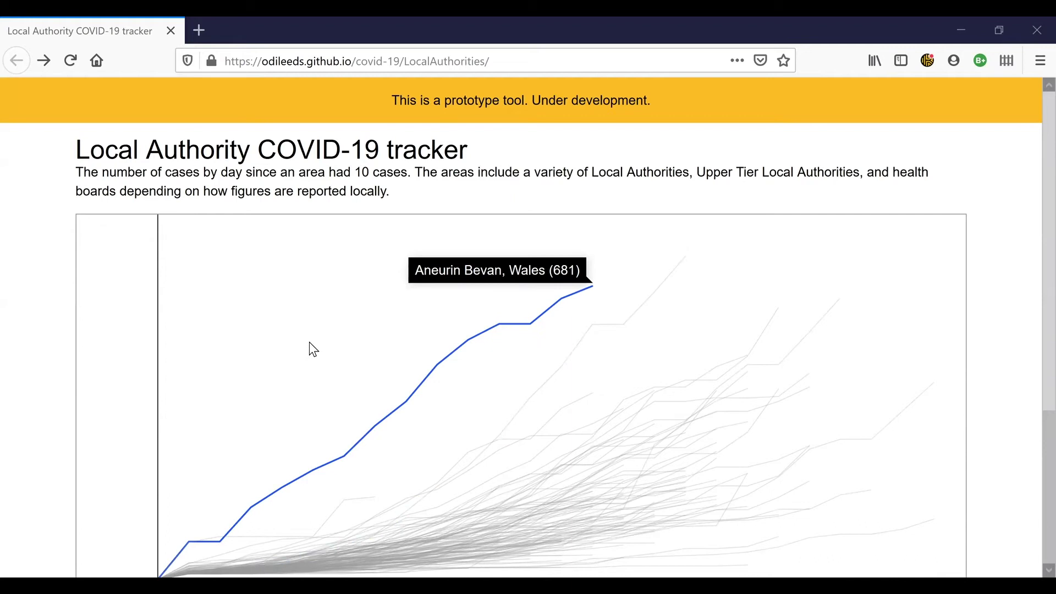
scroll(309, 342, "down", 5)
scroll(317, 473, "down", 1)
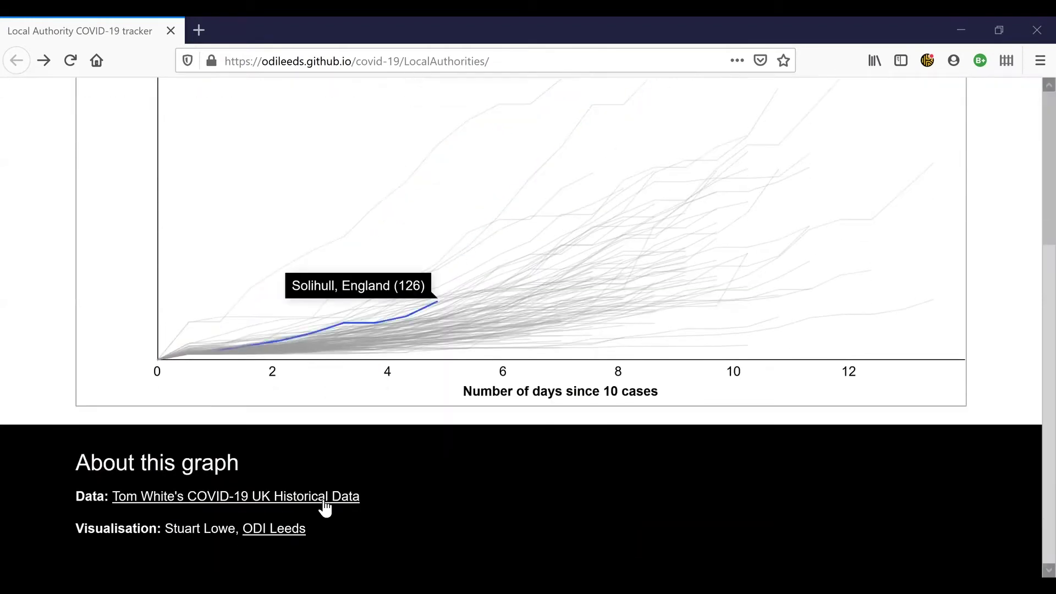
Open the tomwhite covid-19-uk-data GitHub repository, then return to the Local Authority tracker chart.
left_click(315, 496)
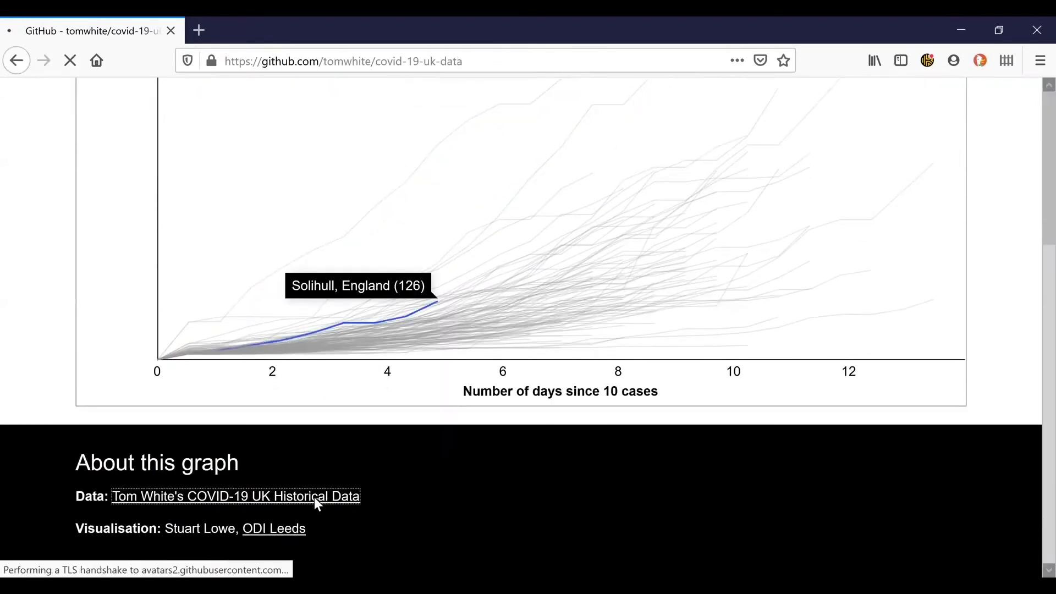
scroll(136, 305, "down", 4)
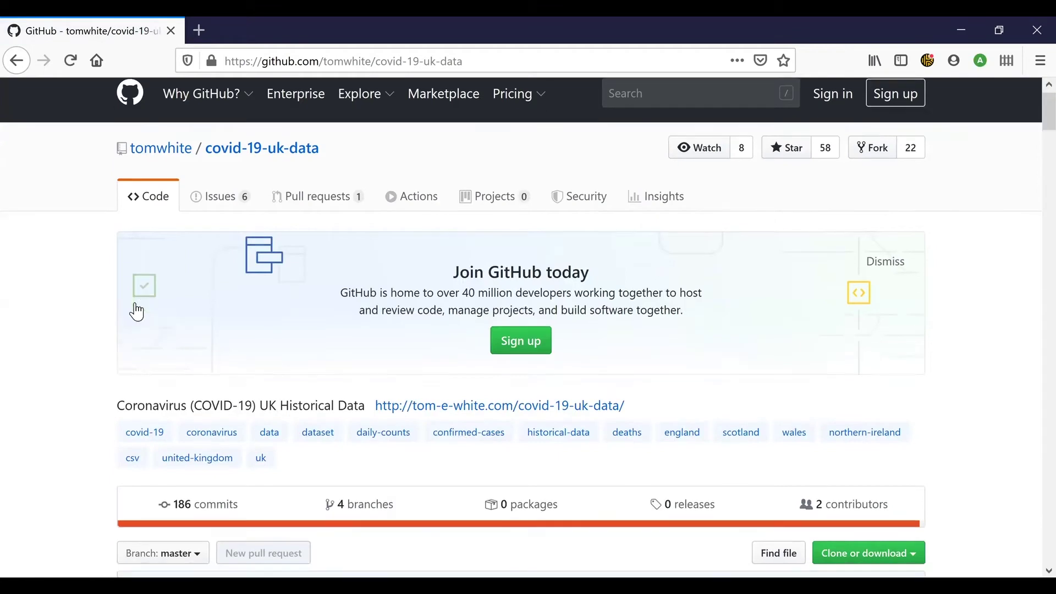
scroll(132, 301, "down", 4)
scroll(127, 297, "down", 2)
scroll(123, 295, "down", 2)
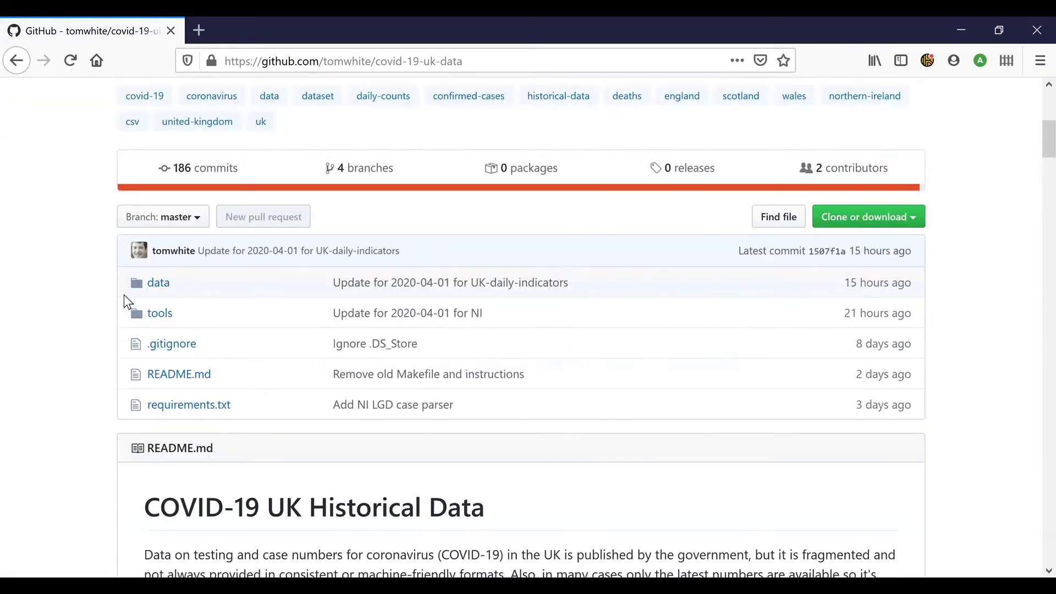
scroll(124, 294, "down", 2)
scroll(124, 294, "down", 1)
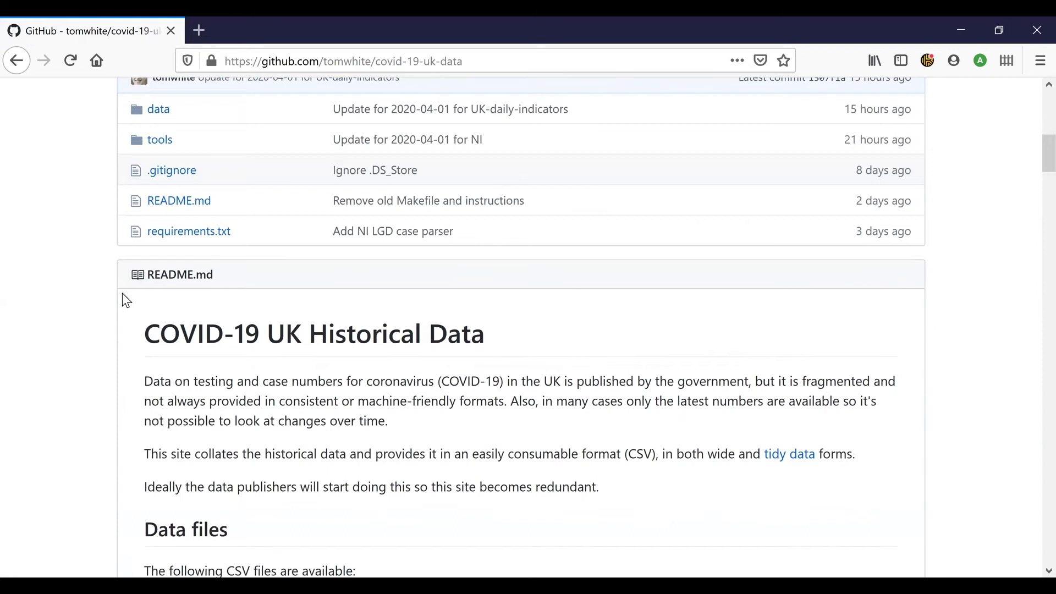
scroll(122, 293, "down", 3)
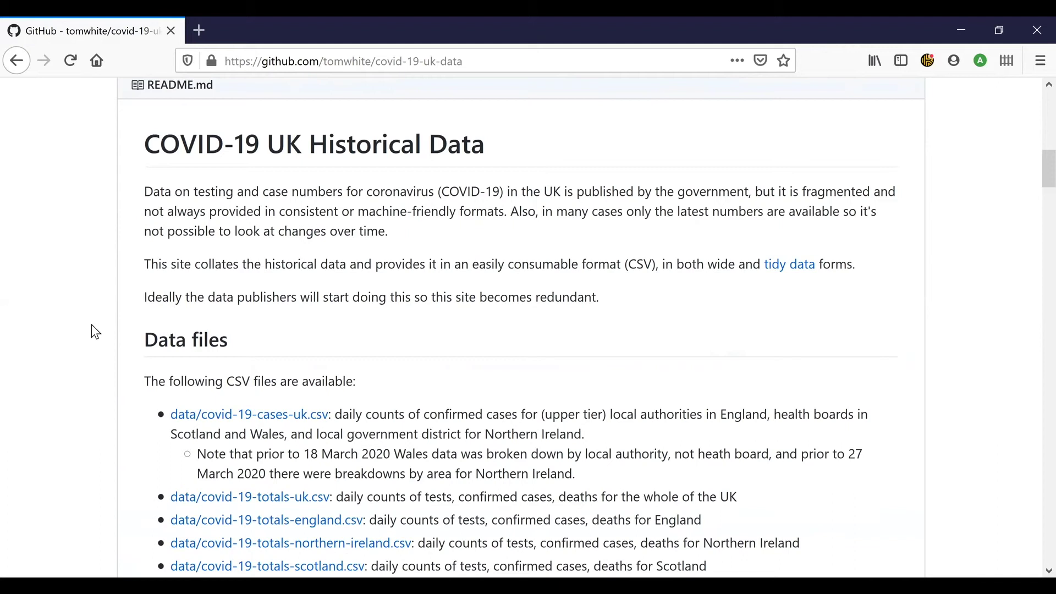
scroll(92, 325, "down", 1)
scroll(91, 325, "down", 1)
scroll(92, 323, "down", 1)
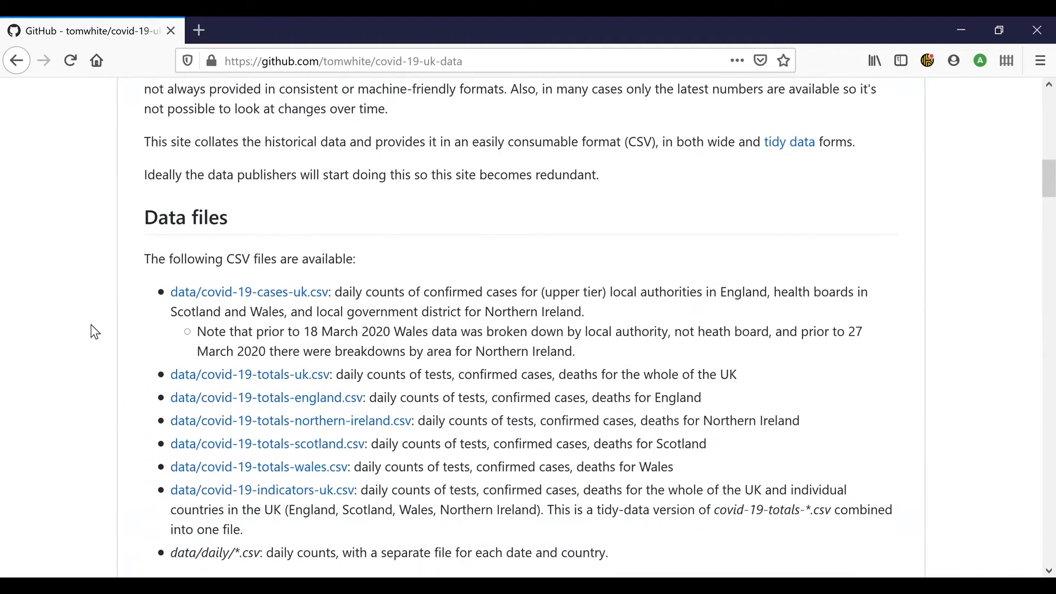
scroll(87, 321, "down", 3)
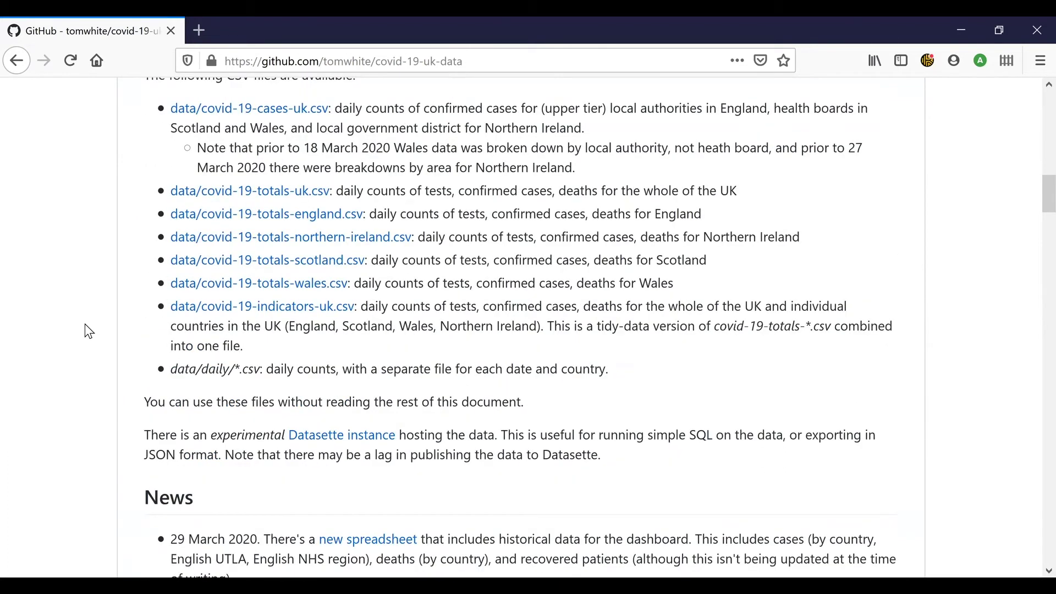
scroll(83, 319, "down", 1)
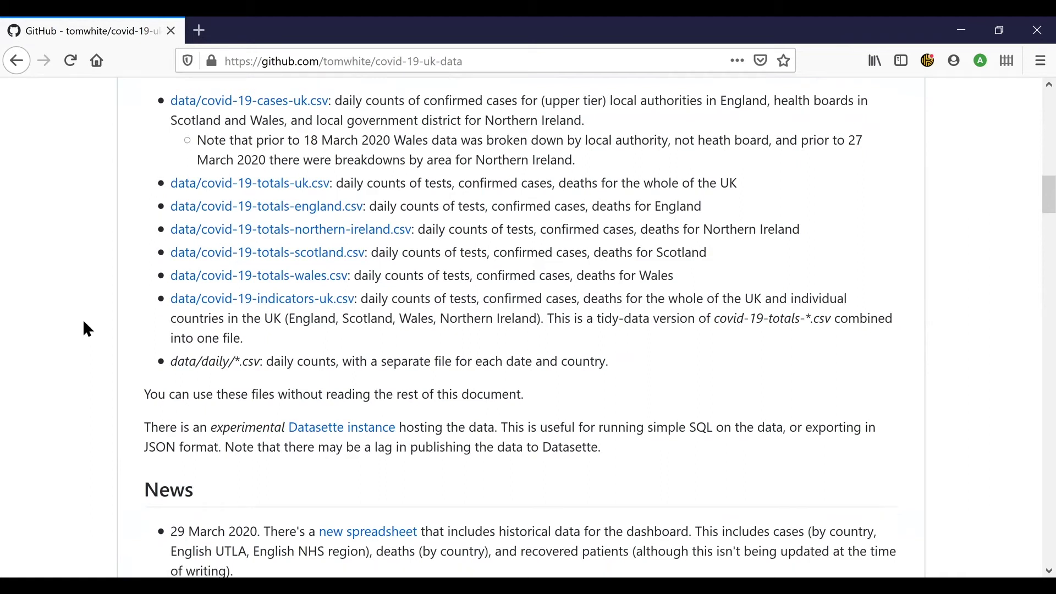
scroll(83, 319, "down", 1)
scroll(77, 317, "down", 1)
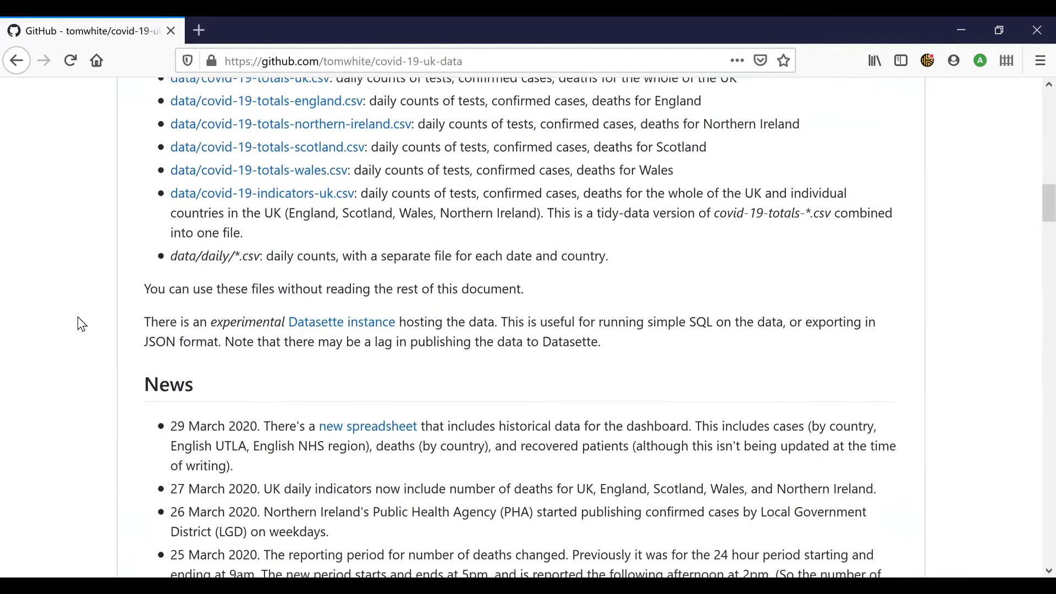
scroll(78, 317, "down", 1)
scroll(78, 316, "down", 1)
scroll(78, 316, "down", 1)
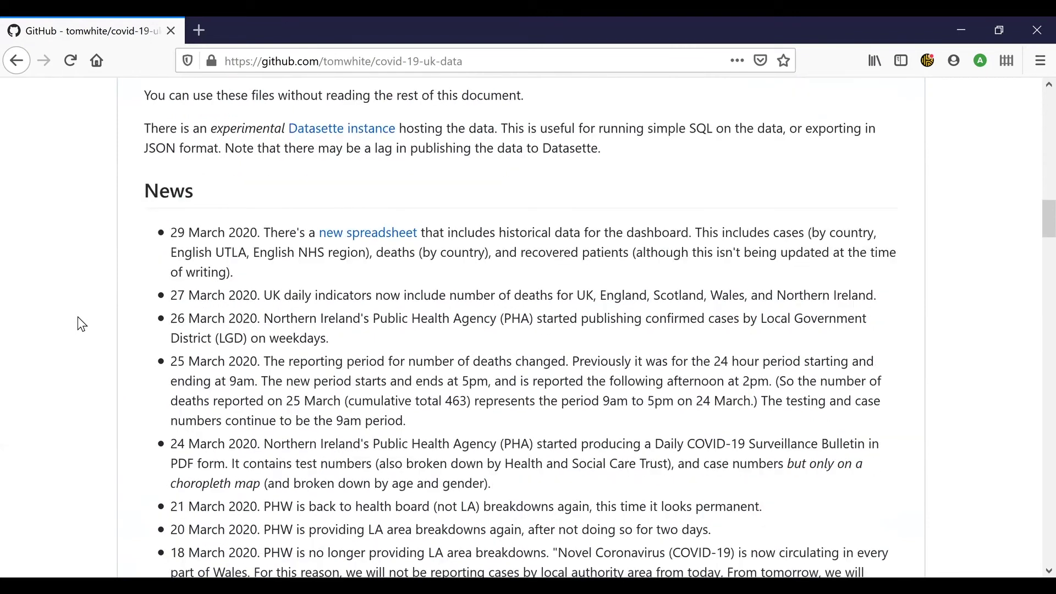
scroll(77, 315, "down", 1)
scroll(77, 316, "down", 1)
scroll(76, 316, "down", 2)
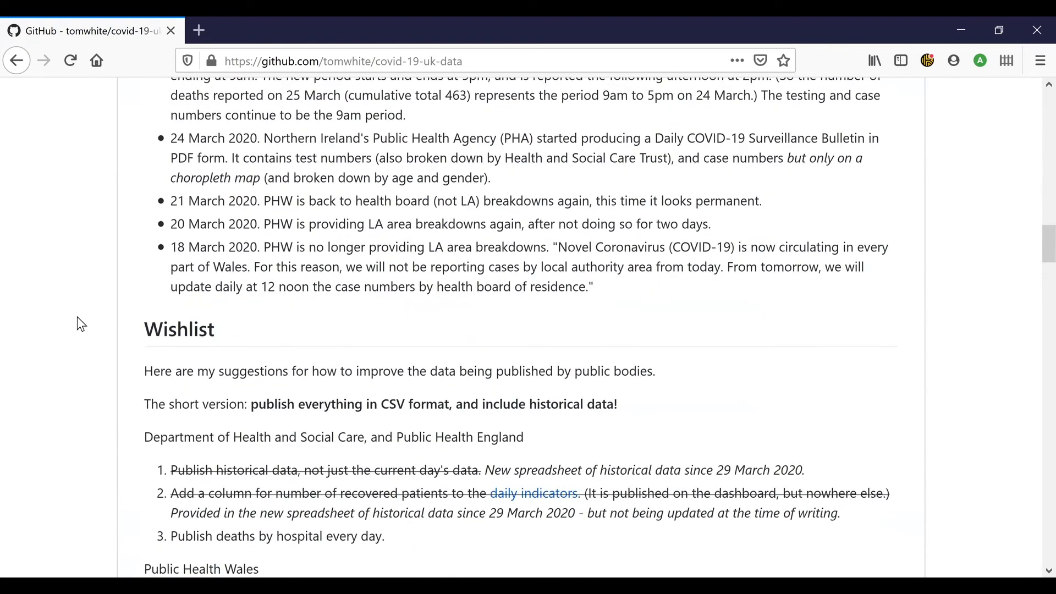
scroll(77, 316, "up", 2)
scroll(77, 316, "up", 2)
scroll(76, 316, "up", 4)
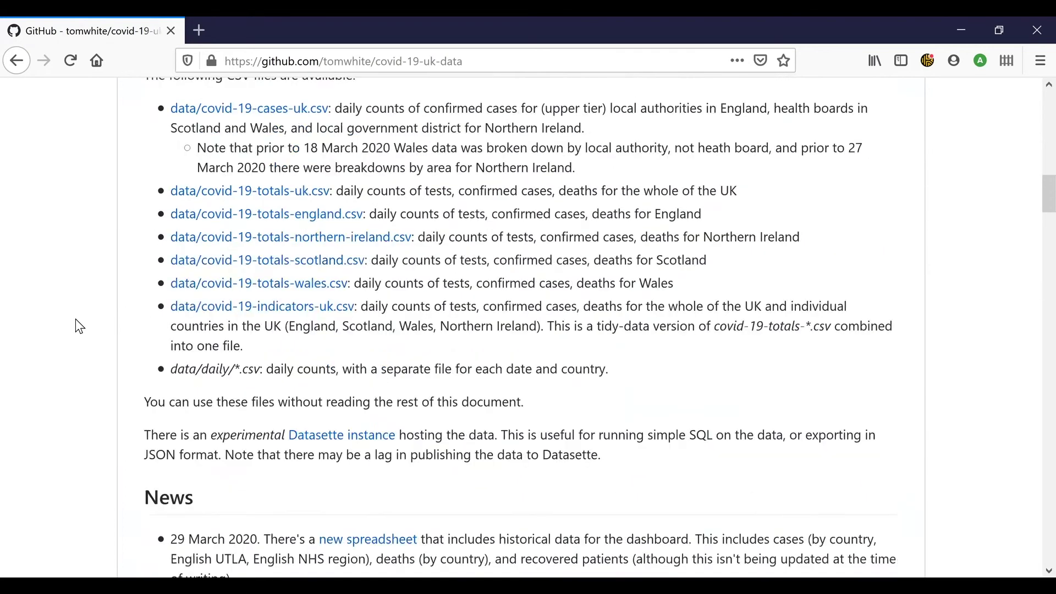
scroll(75, 319, "up", 1)
scroll(75, 319, "up", 2)
scroll(76, 318, "up", 2)
scroll(75, 318, "up", 2)
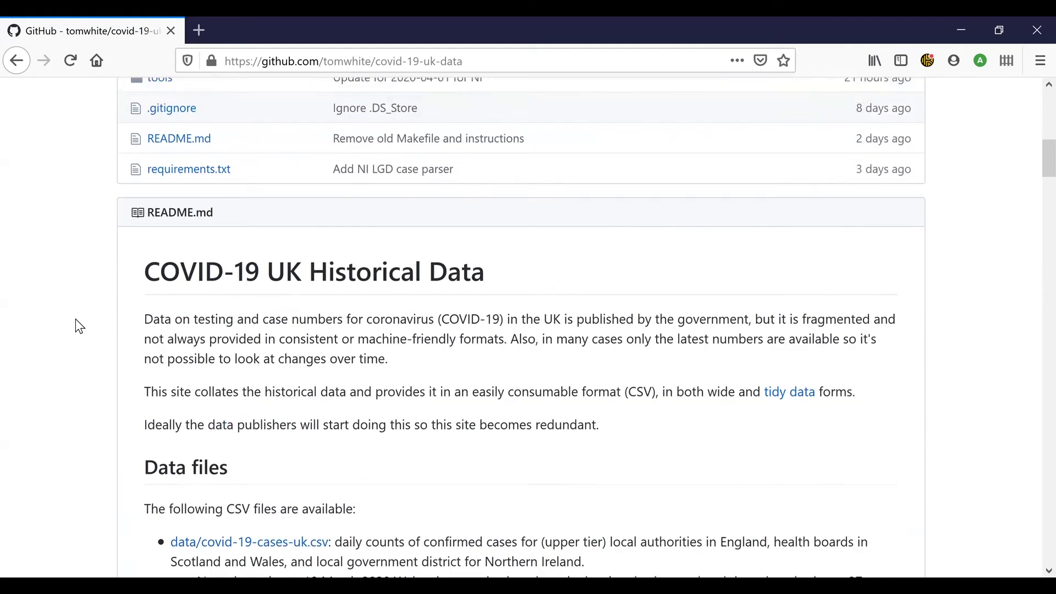
scroll(75, 318, "up", 2)
scroll(75, 318, "up", 1)
scroll(75, 318, "up", 1)
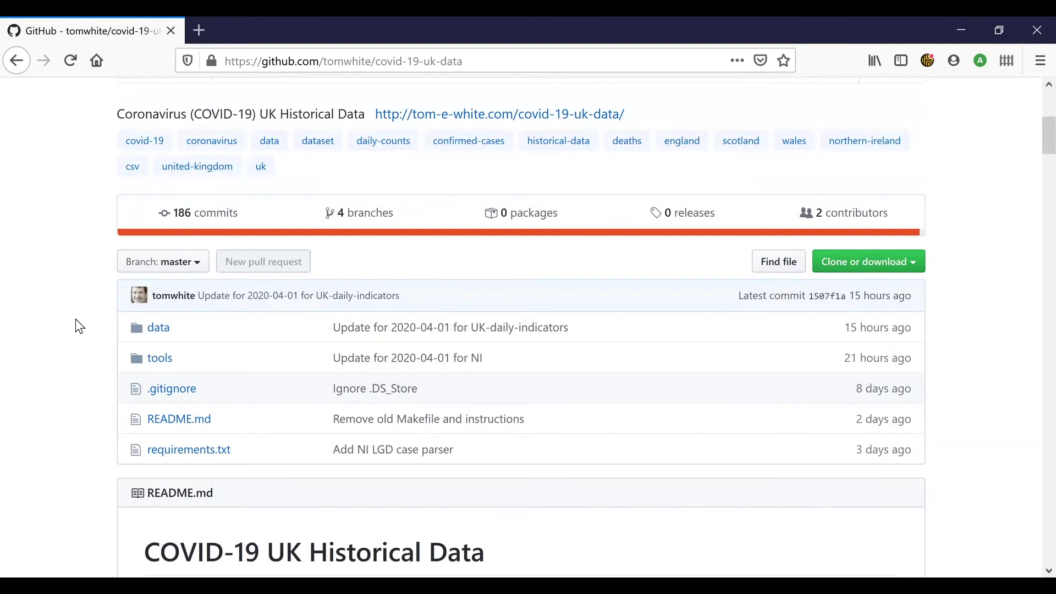
scroll(76, 319, "up", 1)
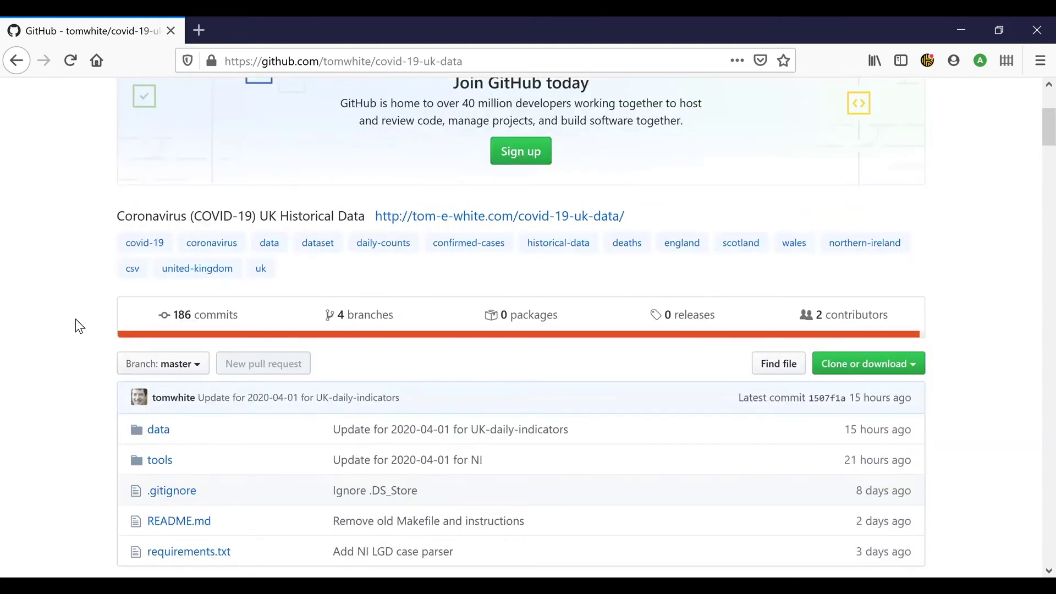
scroll(75, 319, "up", 3)
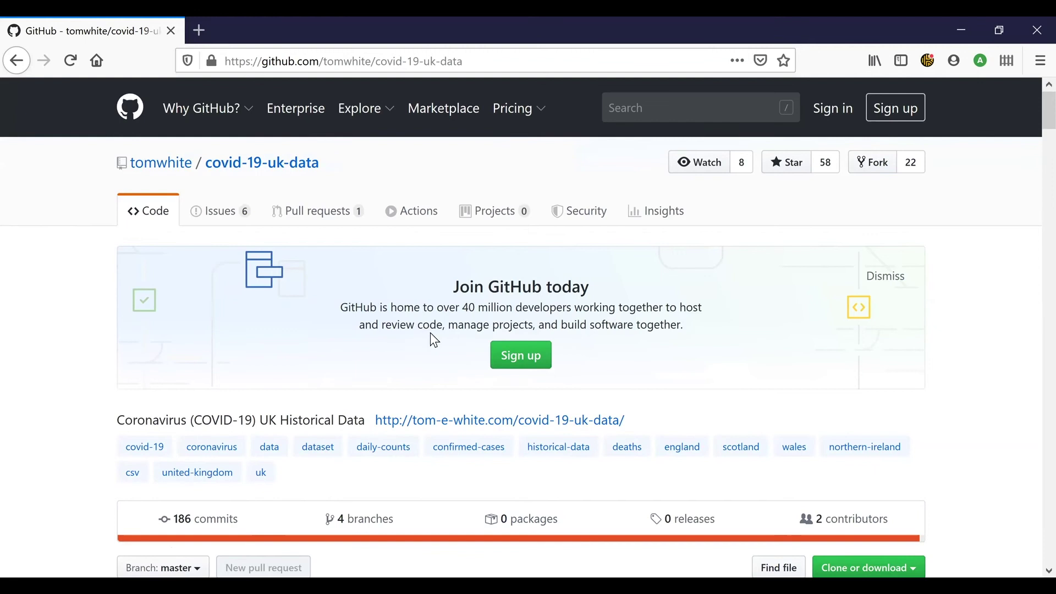
scroll(337, 322, "down", 2)
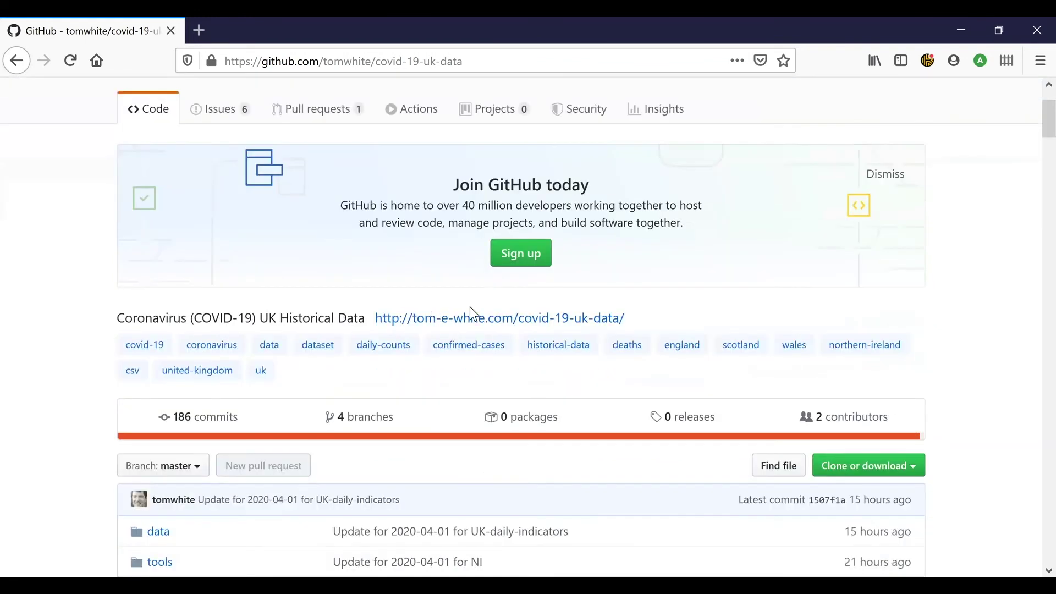
left_click(16, 60)
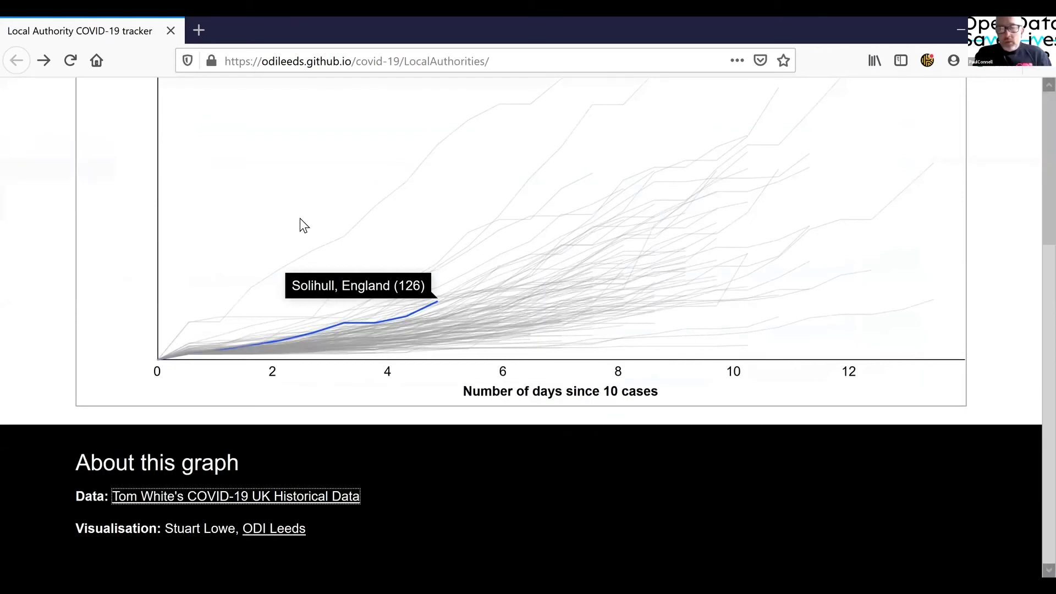
scroll(332, 238, "up", 2)
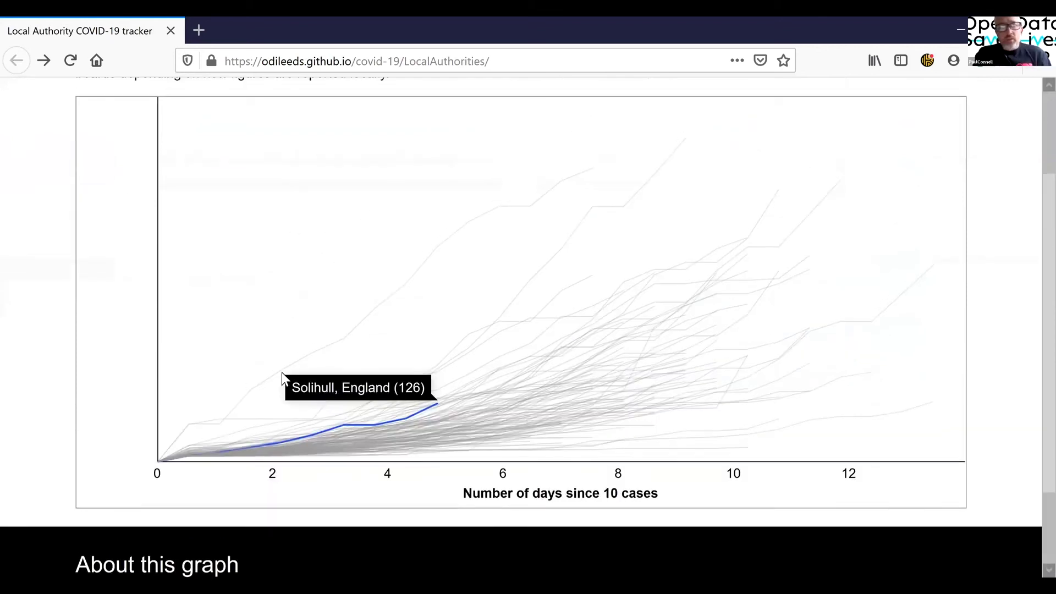